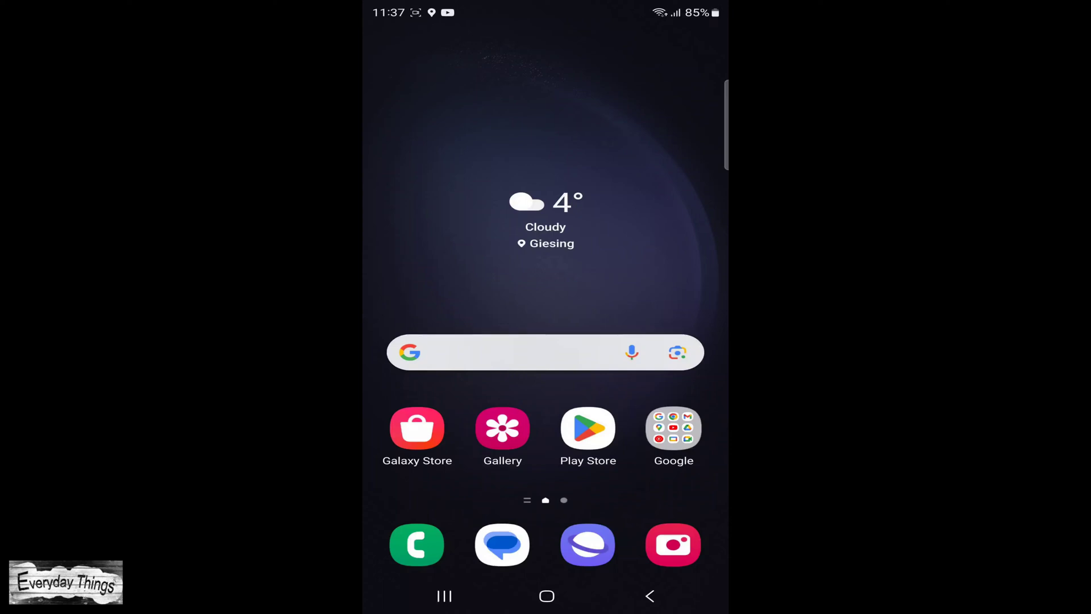
Step: Swipe the home screen to the next page of apps where the X icon sits
left_click_drag(648, 256, 443, 256)
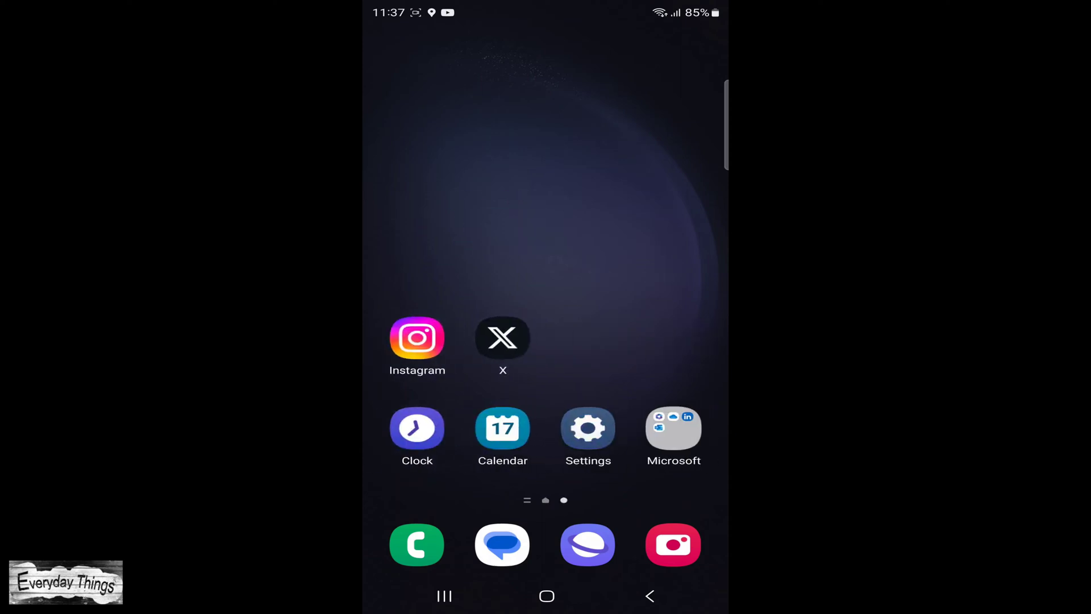
Step: Launch the X app from its home screen icon to reach the For you feed
left_click(502, 338)
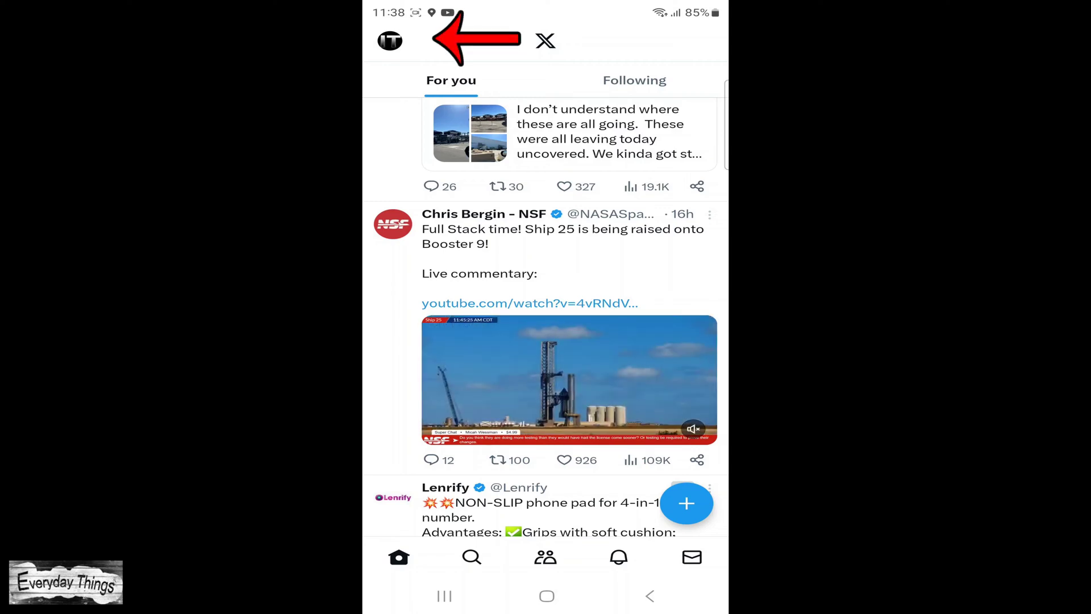
Step: From the profile avatar's side menu, expand Settings & Support and go to Settings and privacy
left_click(390, 40)
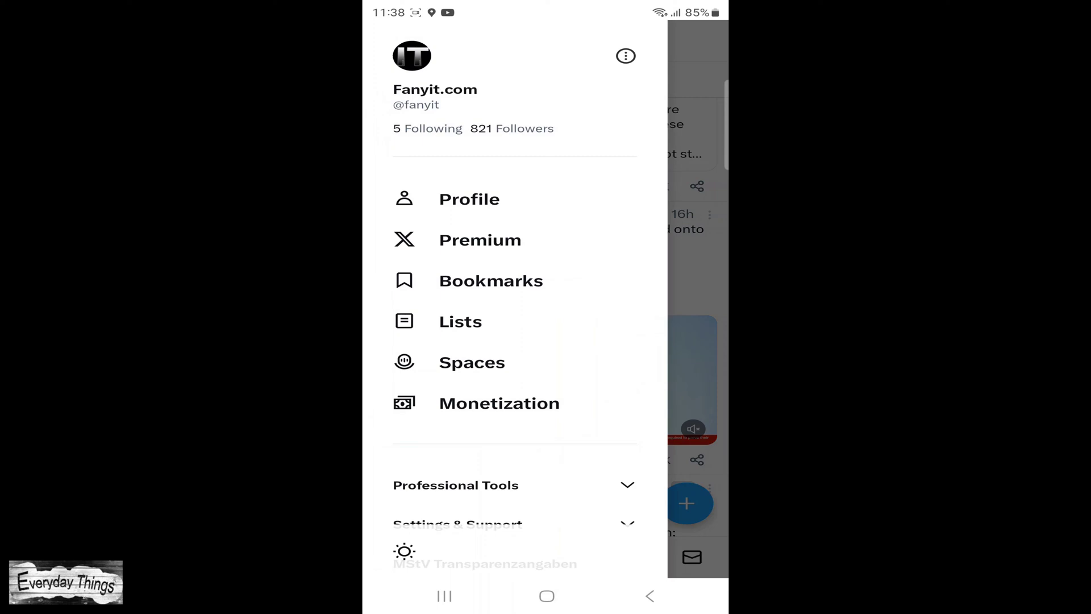
scroll(514, 377, "down", 2)
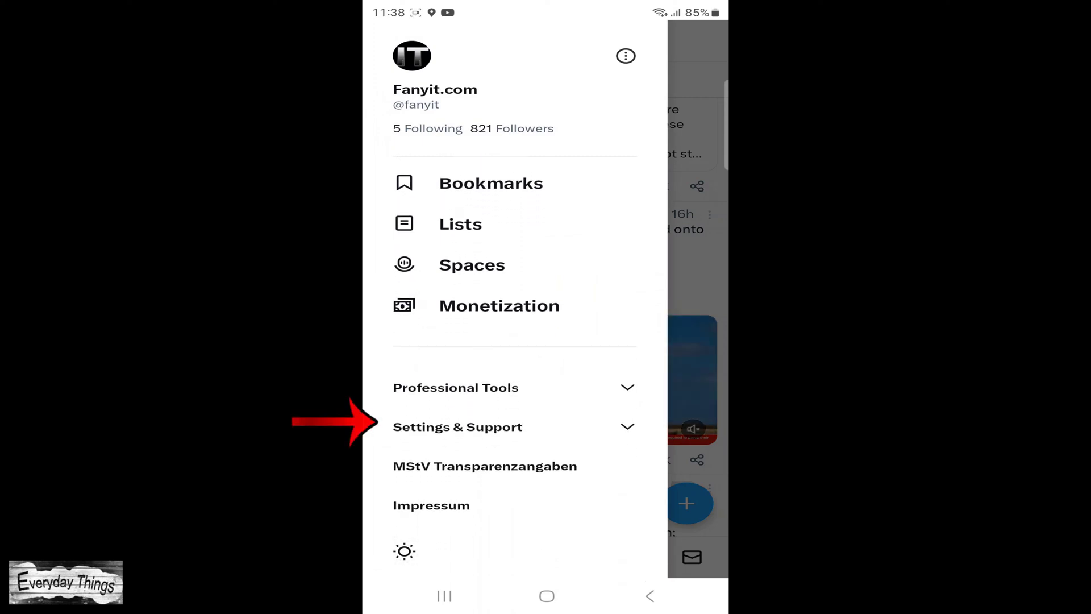
left_click(459, 426)
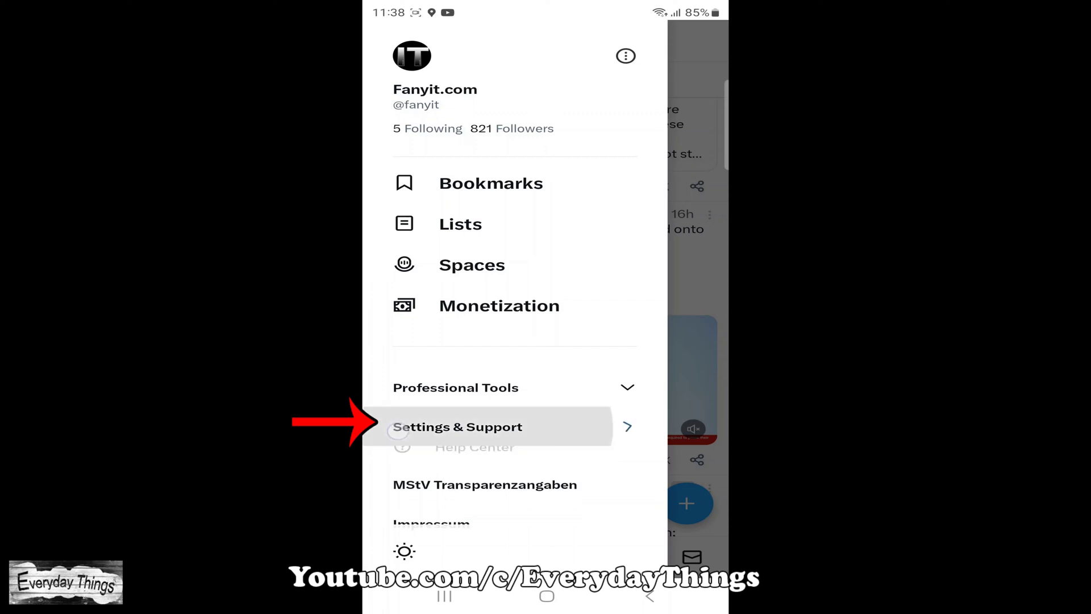
scroll(514, 376, "down", 1)
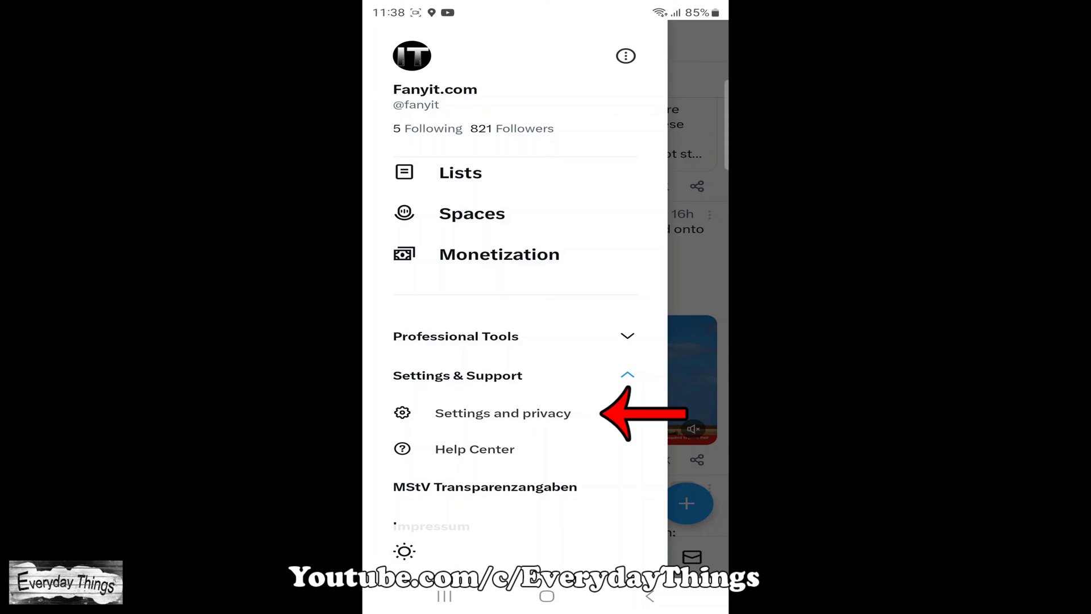
left_click(503, 414)
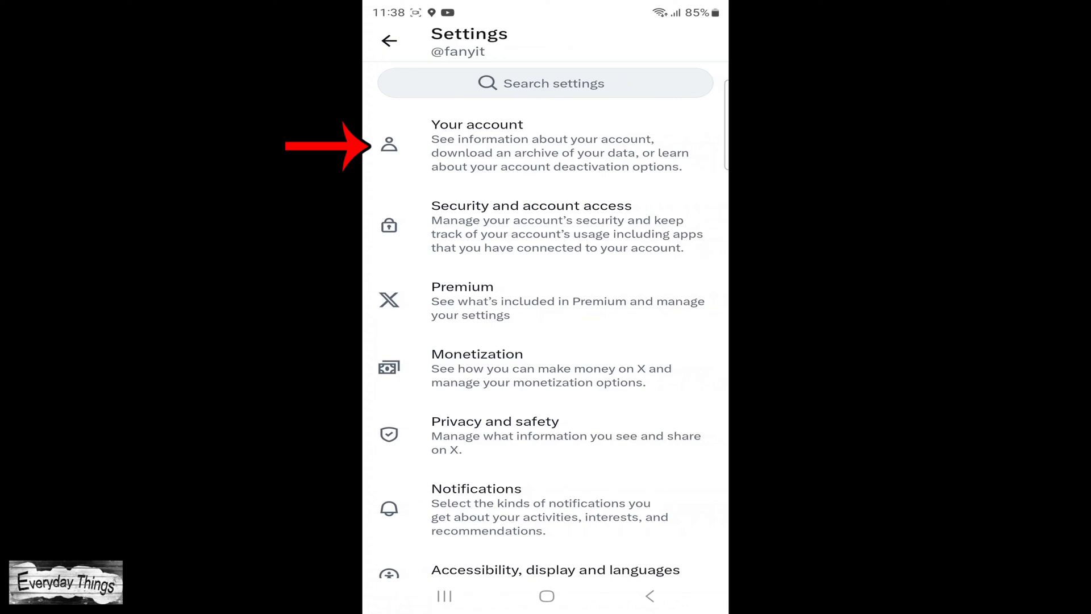
Step: Navigate through Your account to the Account information page
left_click(512, 145)
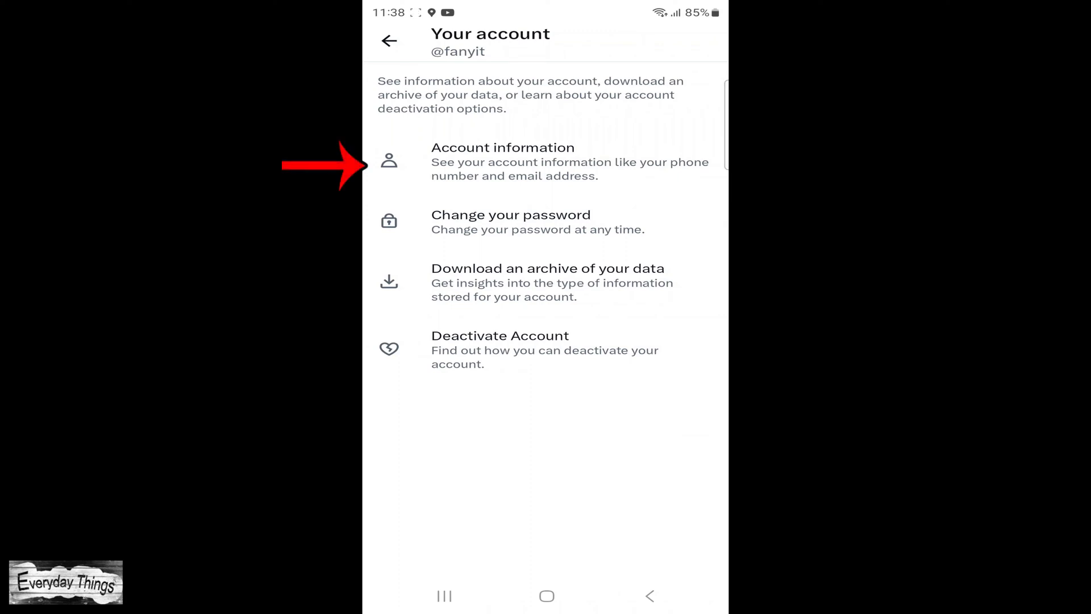
left_click(503, 158)
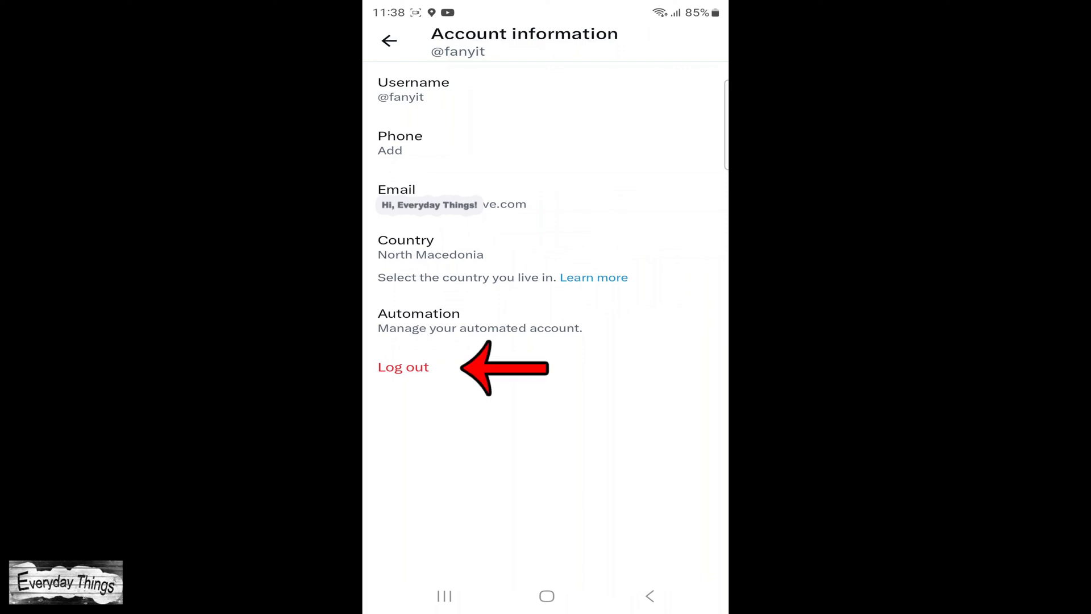
Step: Choose Log out on Account information, bringing up the logout confirmation dialog
left_click(403, 367)
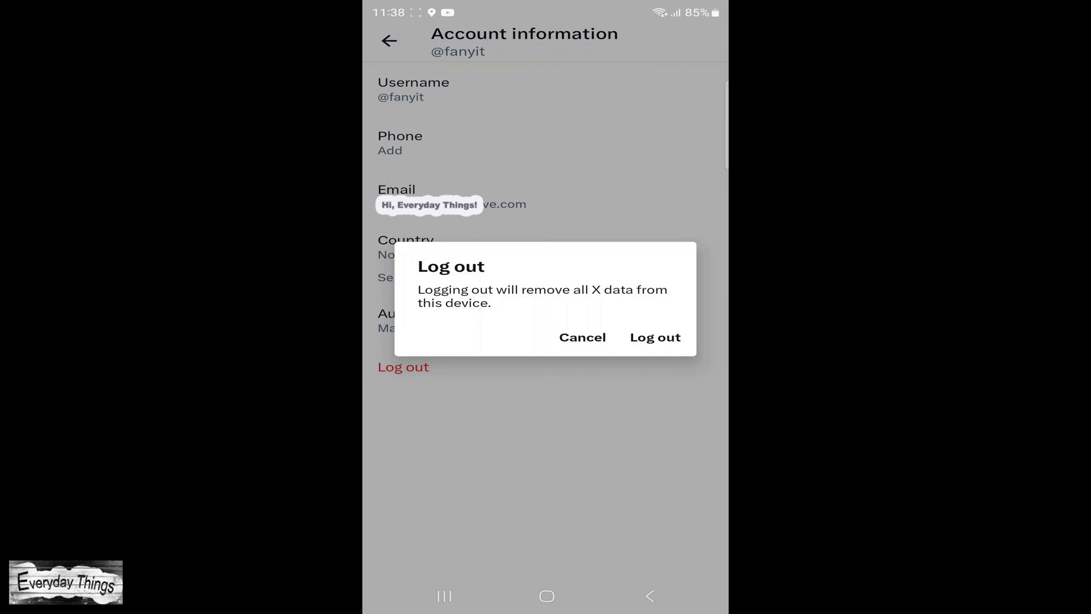